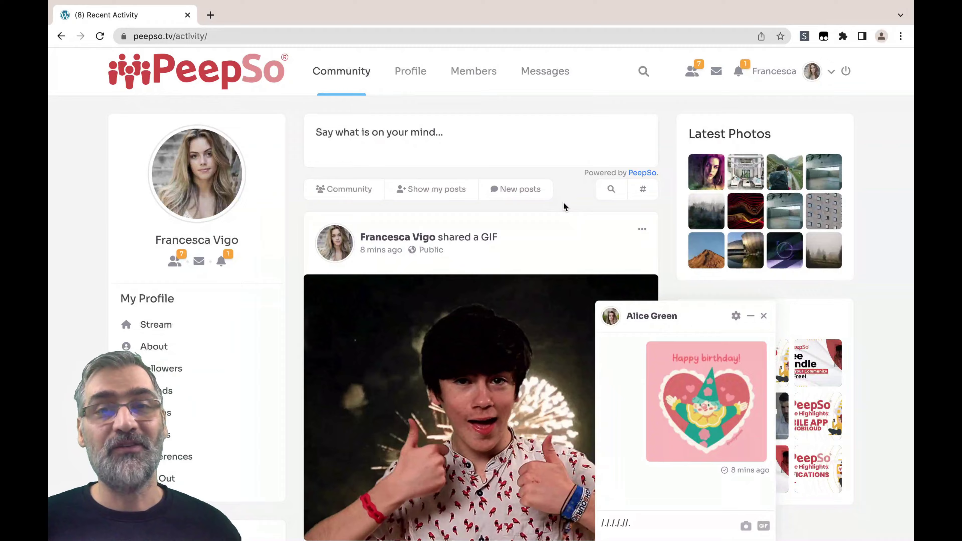
Scroll down through the GIF posts in the activity stream, then back up.
scroll(564, 207, "down", 3)
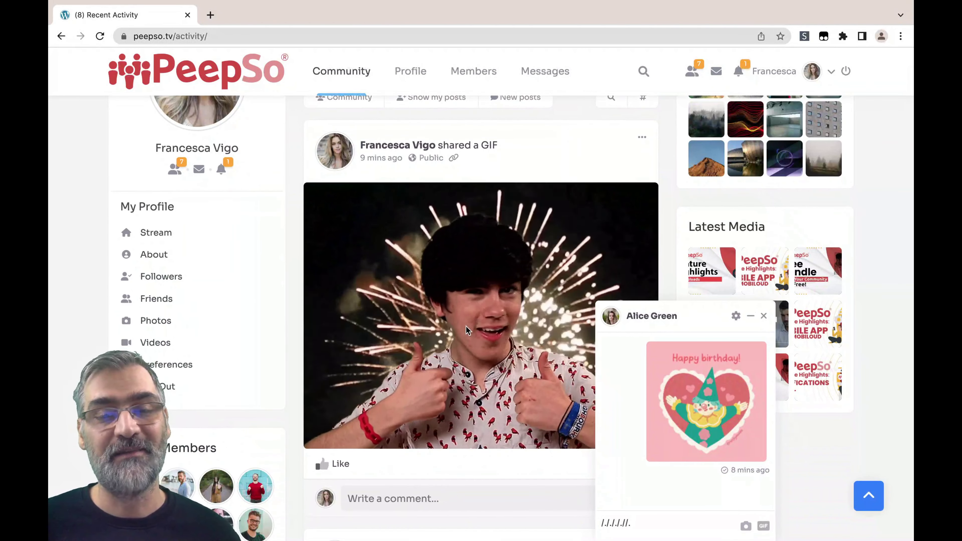
scroll(468, 330, "down", 5)
scroll(466, 326, "down", 10)
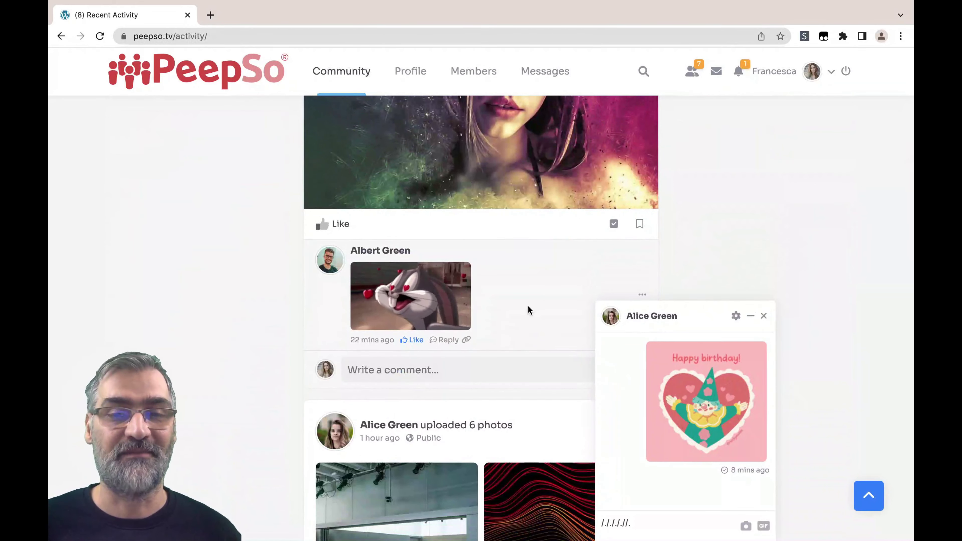
scroll(533, 345, "up", 16)
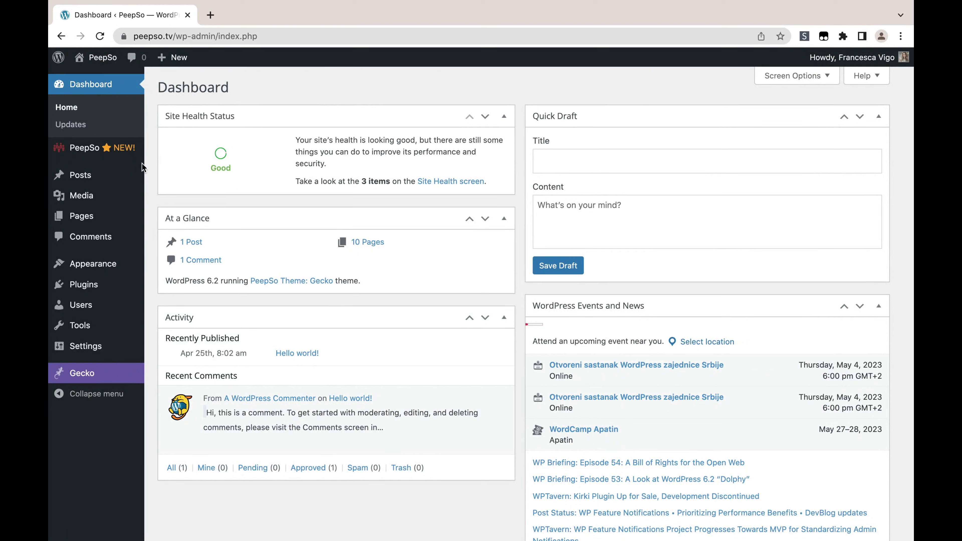
Open PeepSo Configuration's Stream Posts settings and inspect the GIPHY panel's API key.
mouse_move(128, 151)
left_click(173, 175)
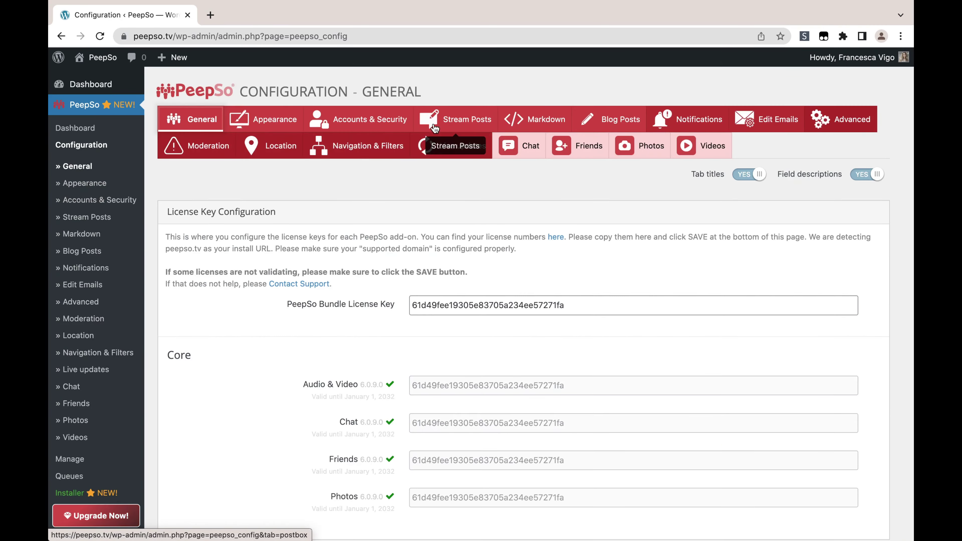
scroll(512, 201, "down", 10)
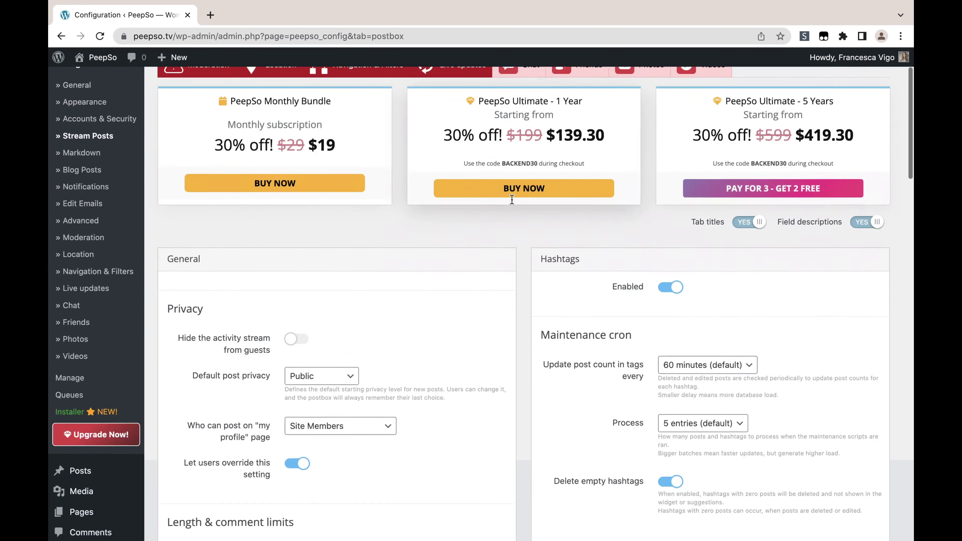
scroll(511, 200, "down", 10)
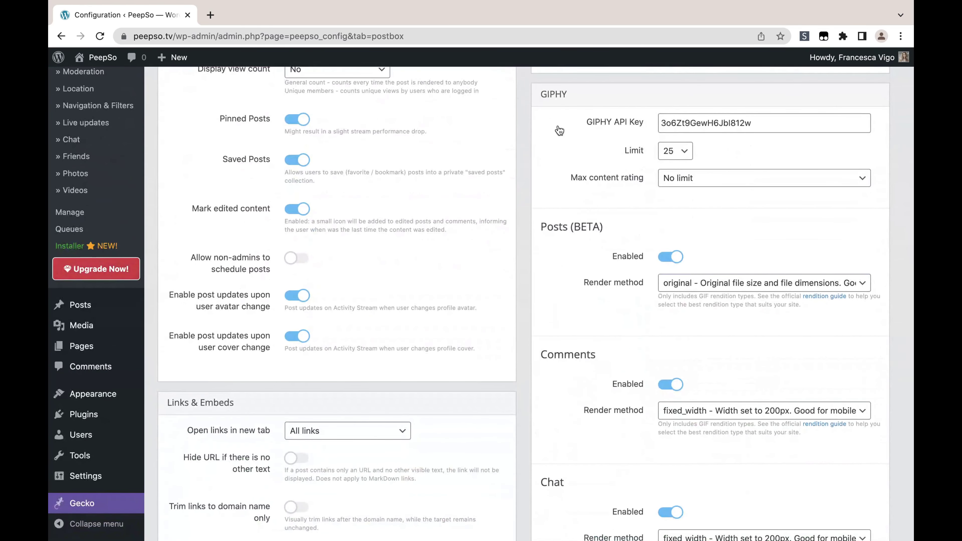
scroll(560, 131, "down", 2)
scroll(558, 130, "up", 1)
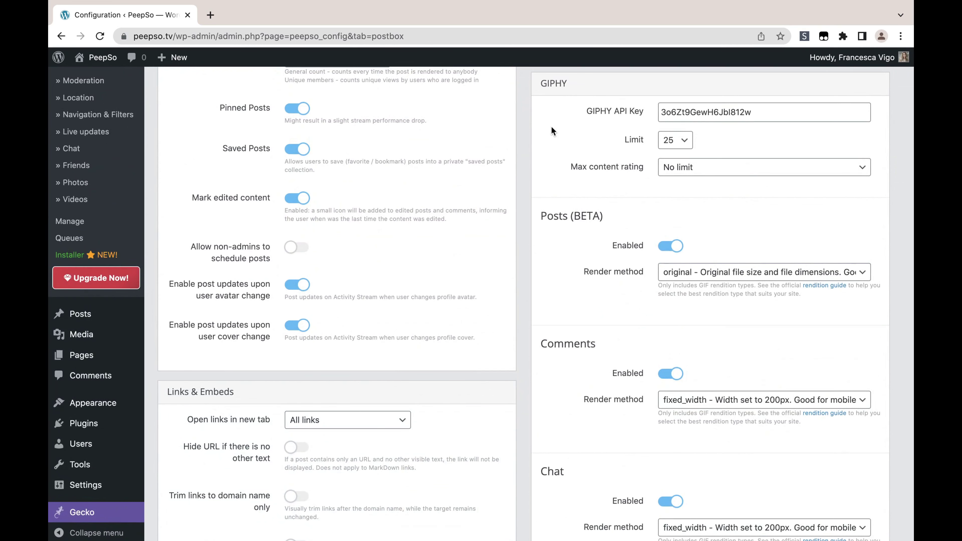
scroll(545, 125, "down", 1)
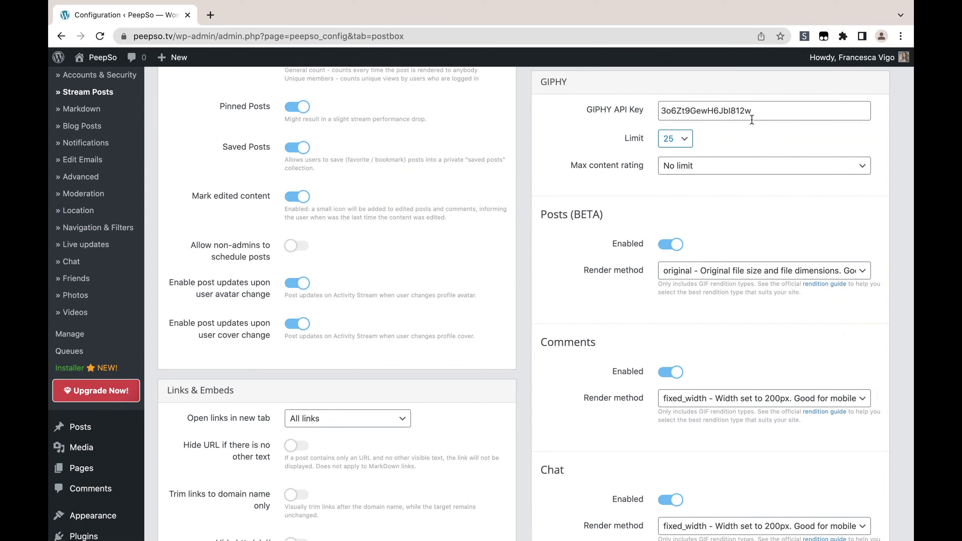
left_click_drag(754, 110, 664, 103)
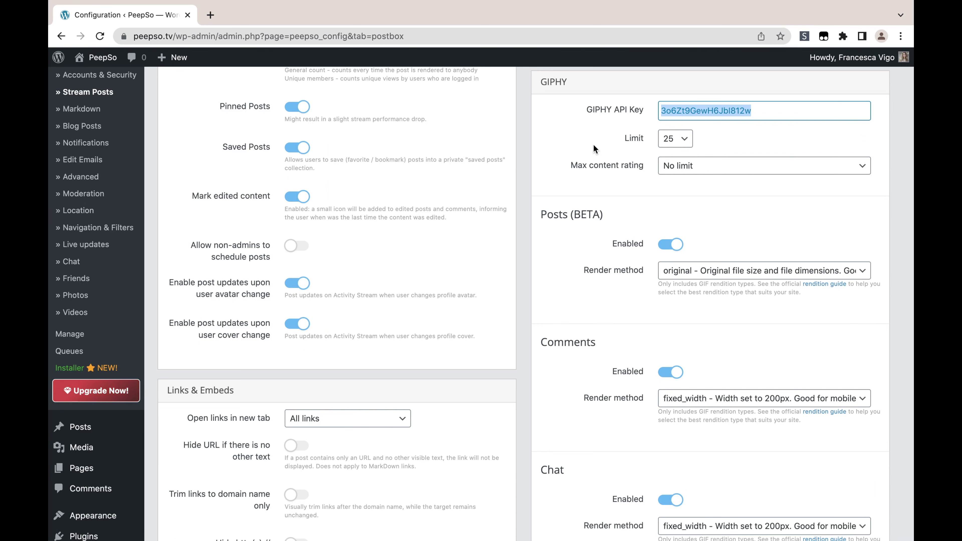
left_click(541, 153)
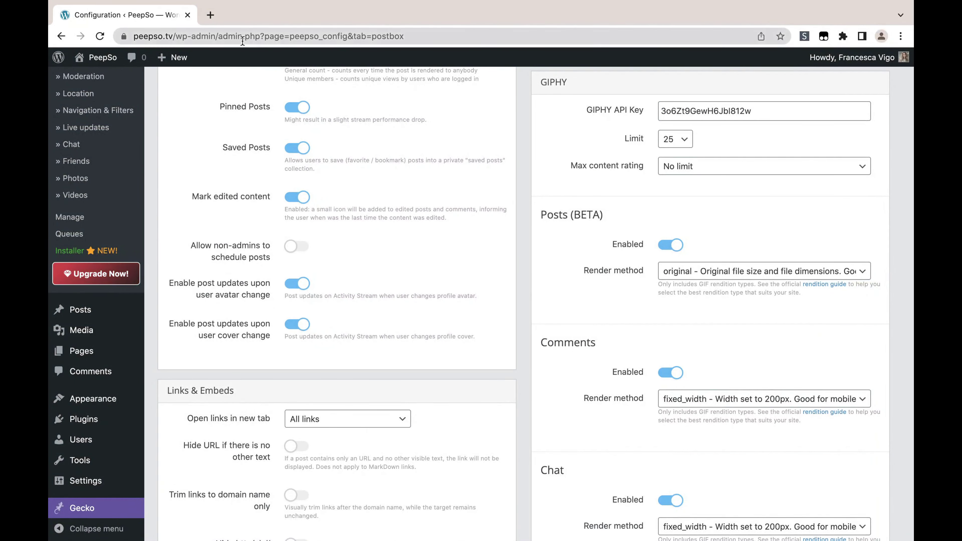
Open the community activity stream in a new tab and scroll to the GIF post.
mouse_move(103, 57)
right_click(127, 95)
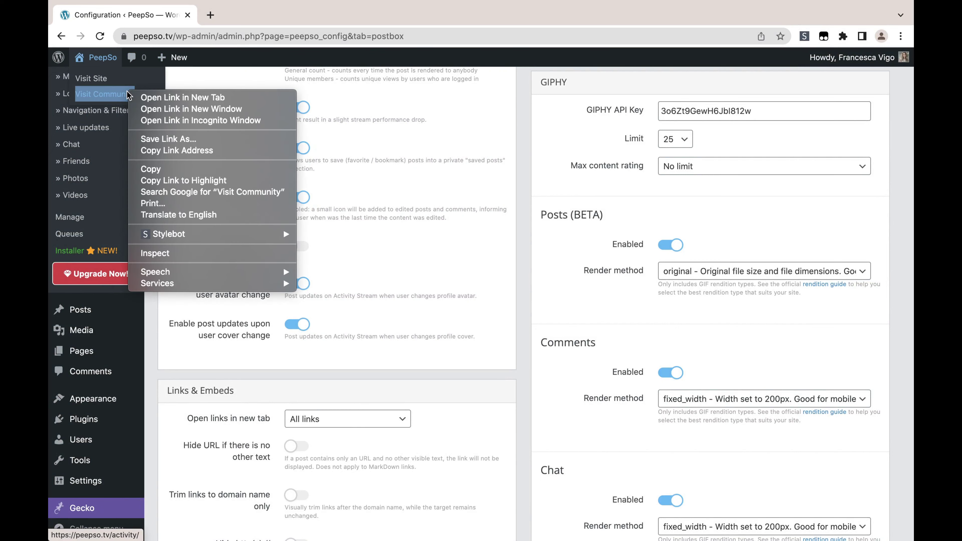
left_click(163, 97)
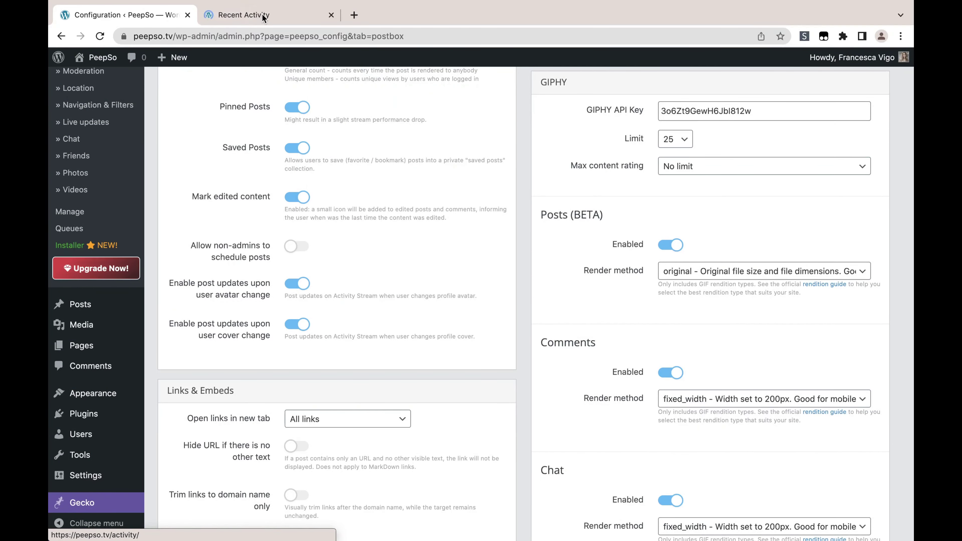
left_click(264, 17)
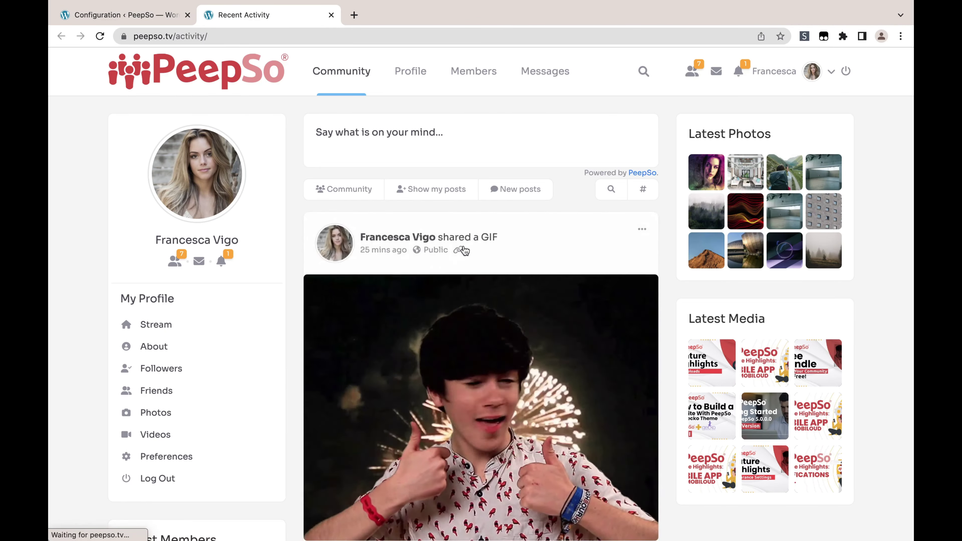
scroll(464, 250, "down", 9)
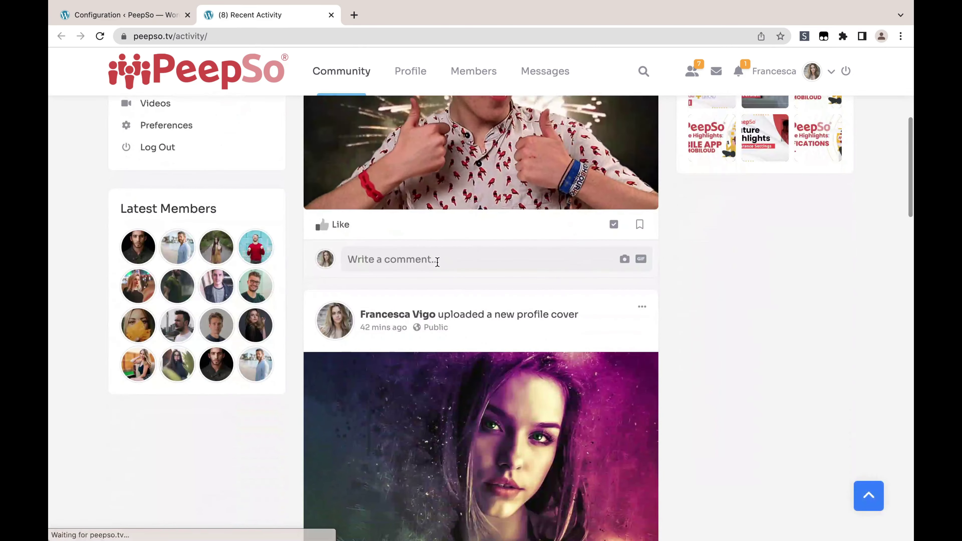
Search GIPHY for 'love' in a comment and load more results twice.
left_click(438, 262)
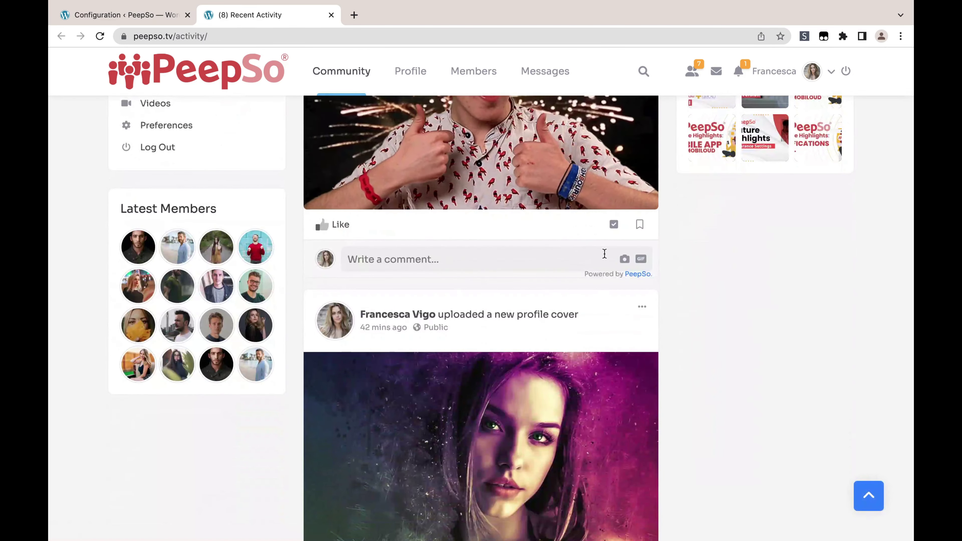
left_click(641, 259)
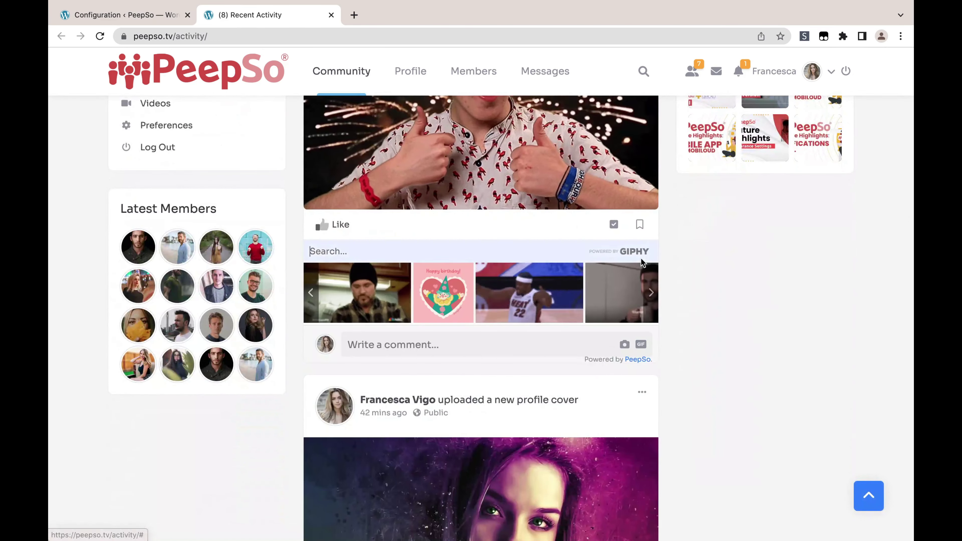
type("love")
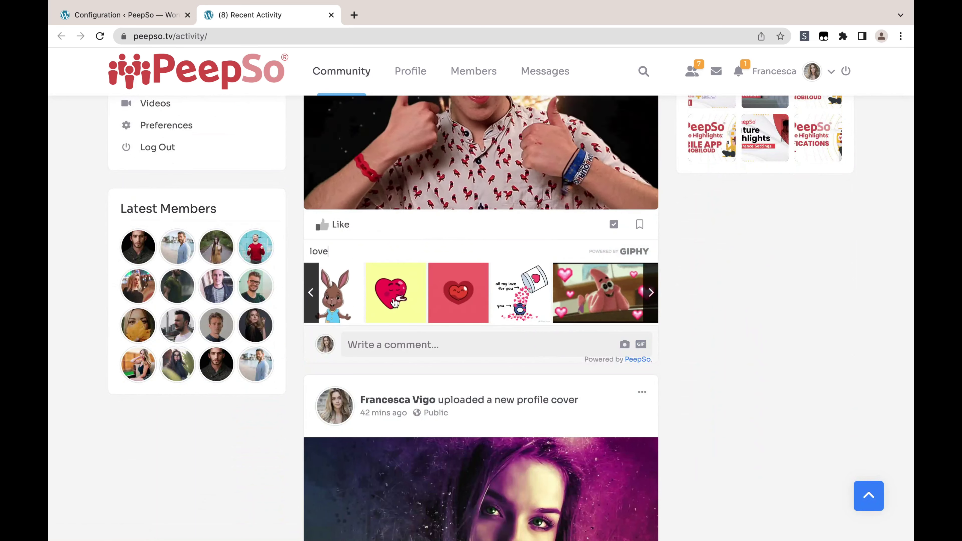
left_click(652, 294)
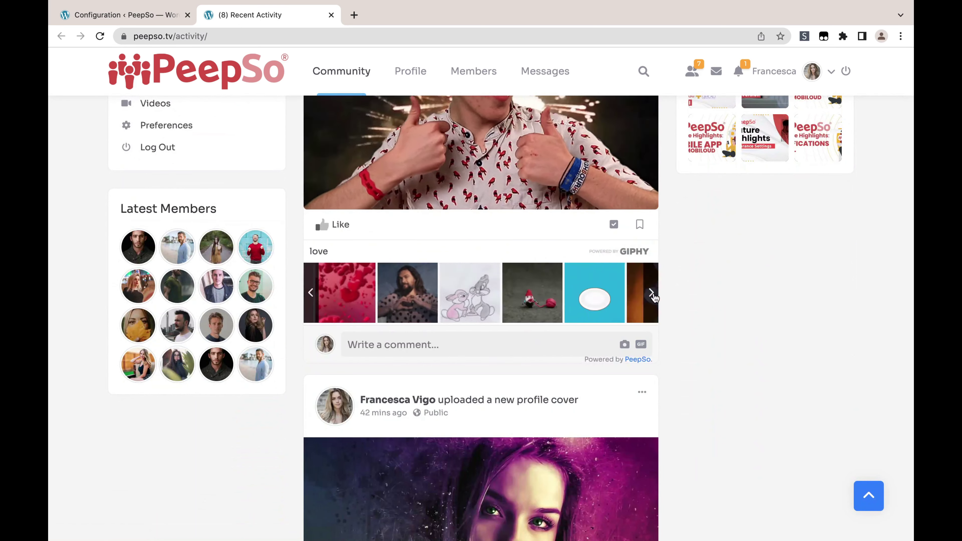
left_click(652, 294)
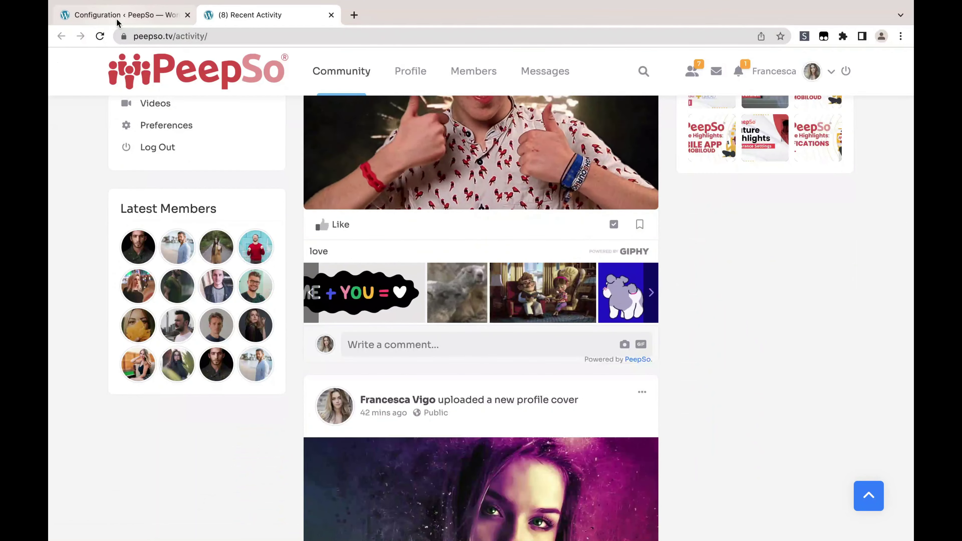
Set the GIPHY Limit to 5 in the Stream Posts configuration.
left_click(117, 17)
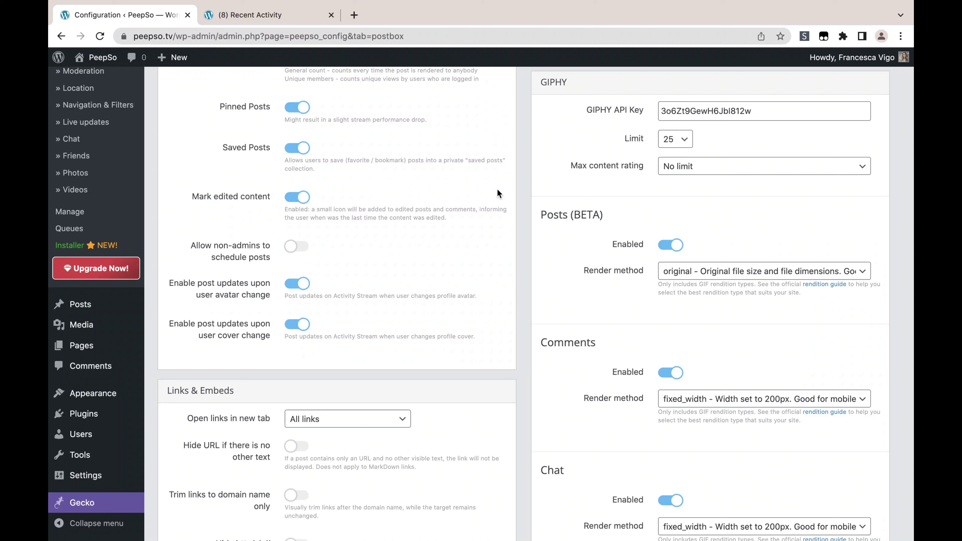
left_click(682, 148)
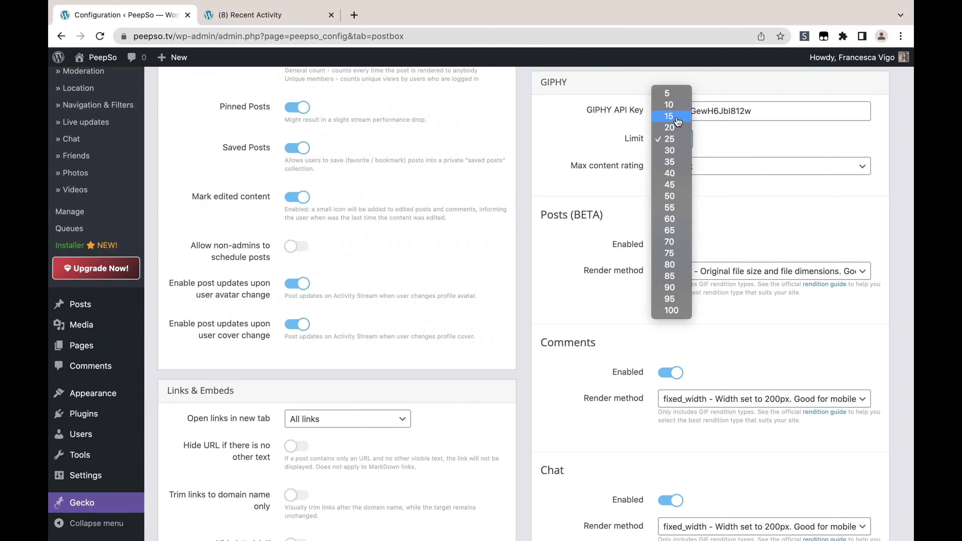
left_click(668, 94)
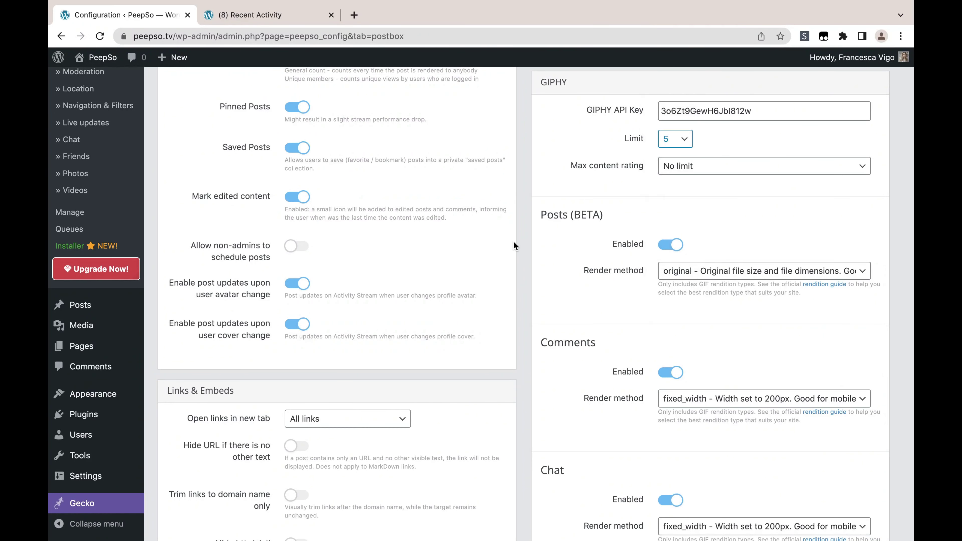
scroll(530, 284, "down", 15)
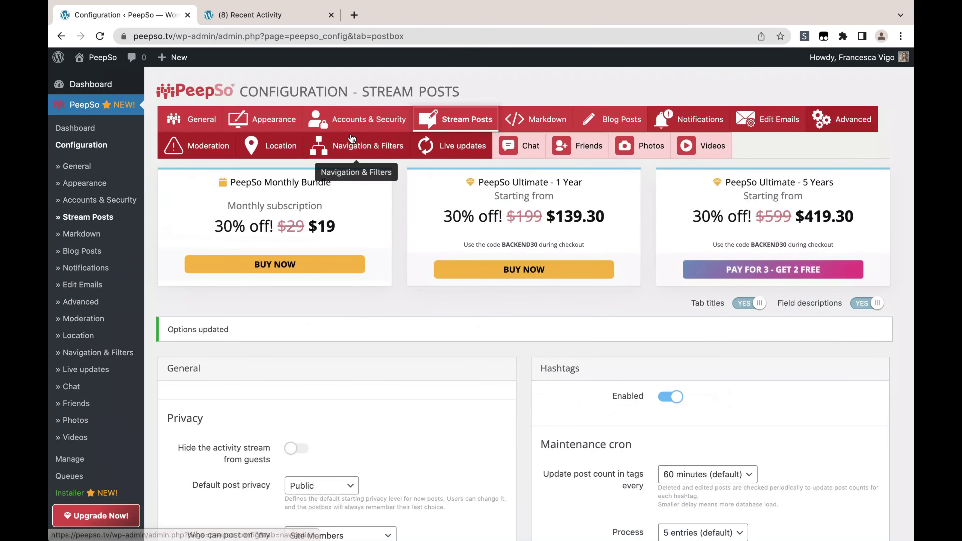
Reload the community feed and search 'love' in a comment's GIF picker.
left_click(221, 15)
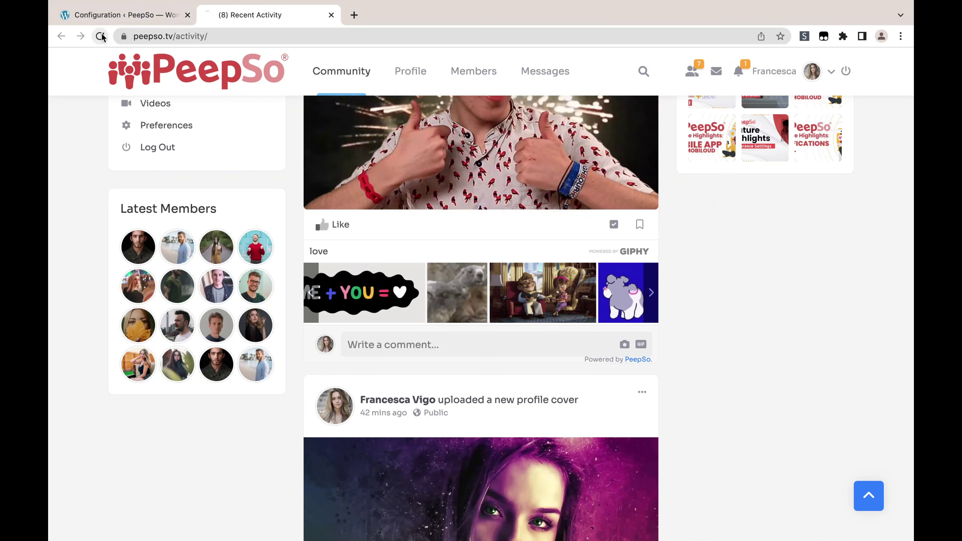
key("super+r")
scroll(55, 343, "down", 3)
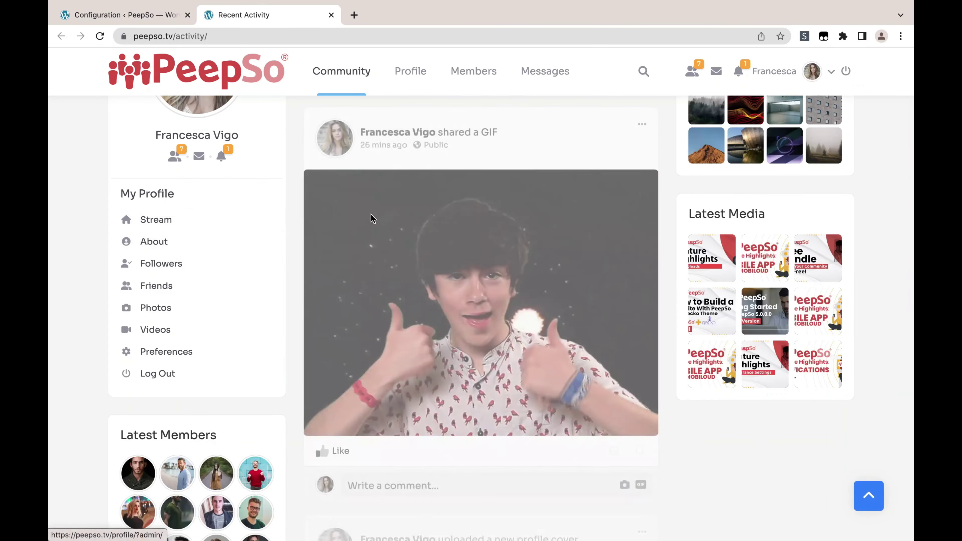
scroll(394, 288, "down", 5)
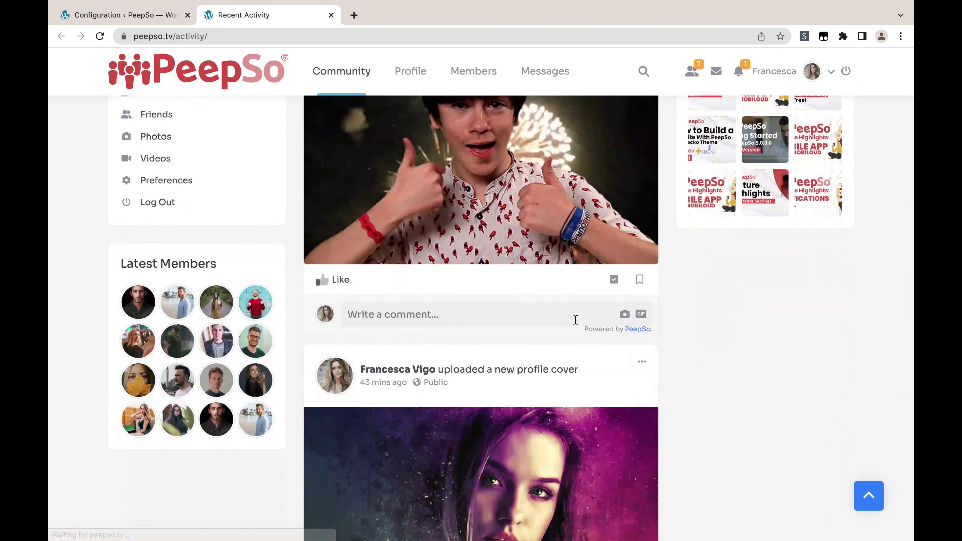
left_click(640, 314)
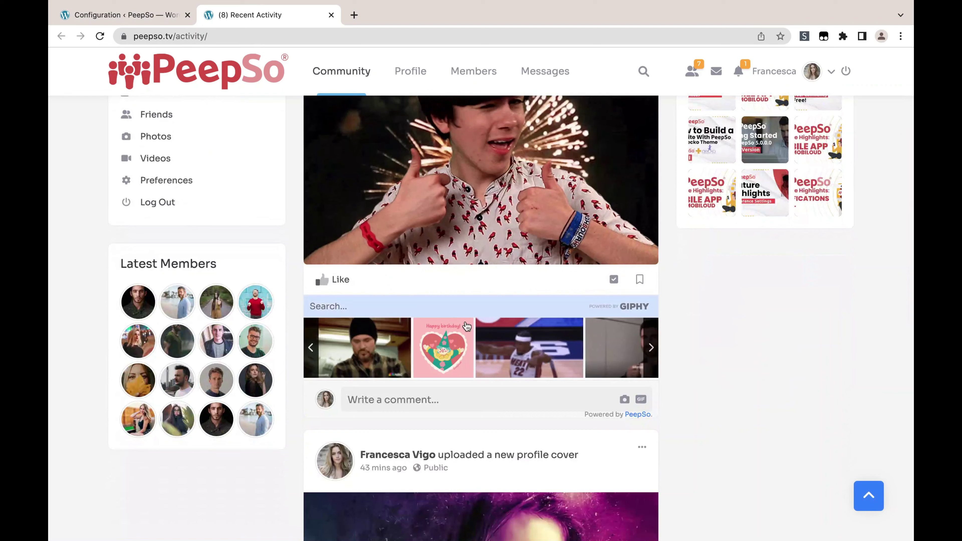
left_click(363, 302)
type("love")
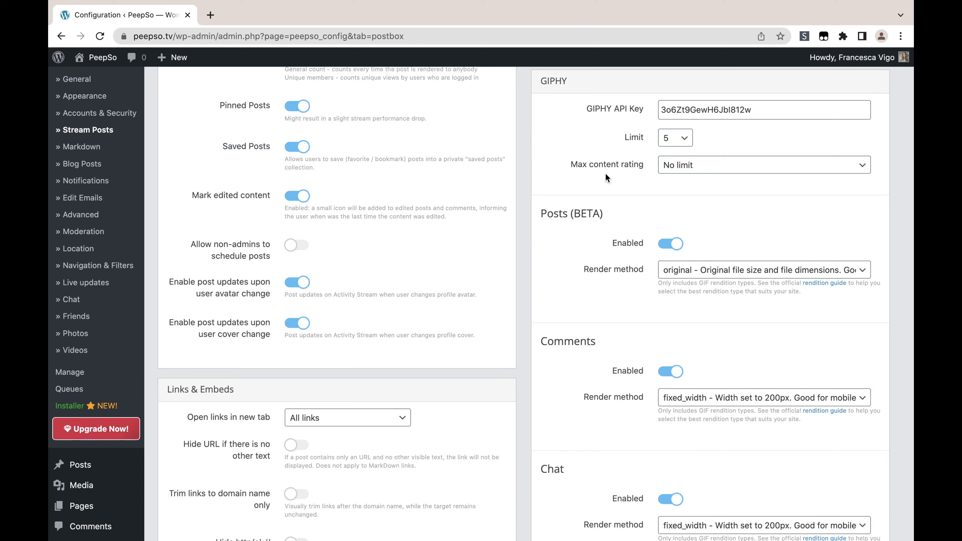
left_click(700, 168)
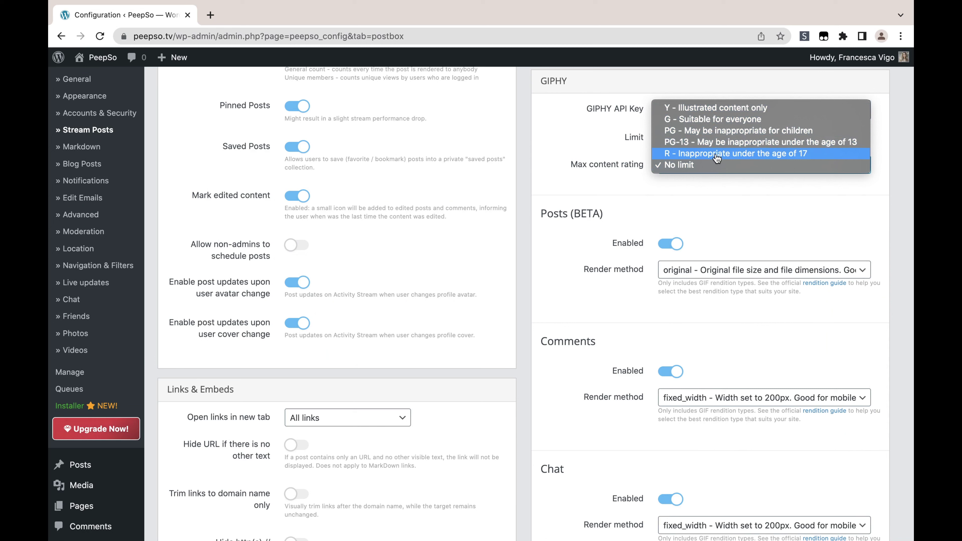
left_click(706, 164)
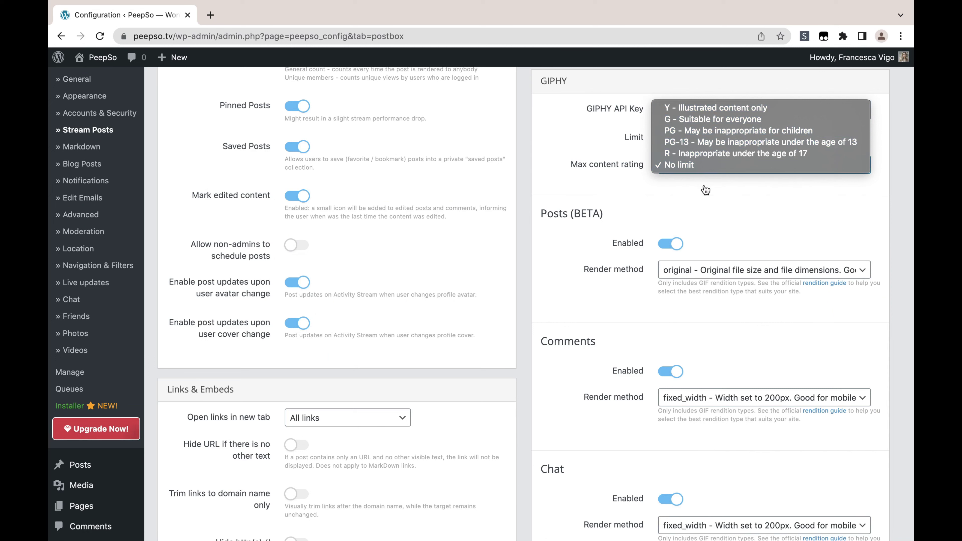
left_click(701, 169)
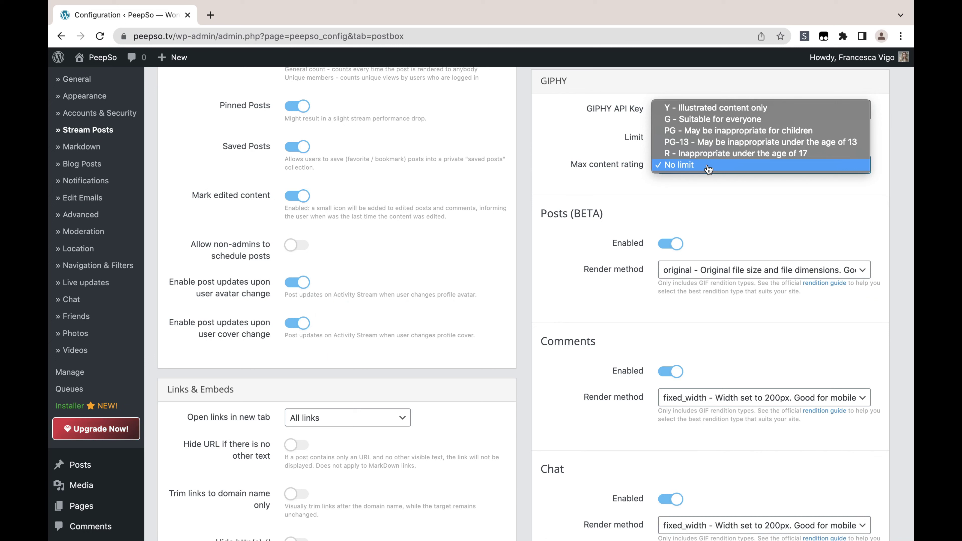
left_click(698, 157)
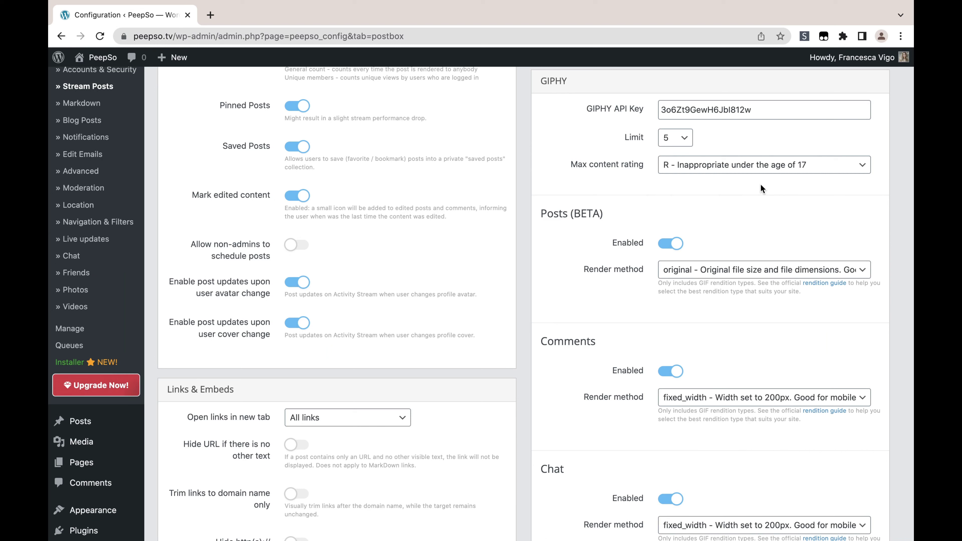
left_click(773, 166)
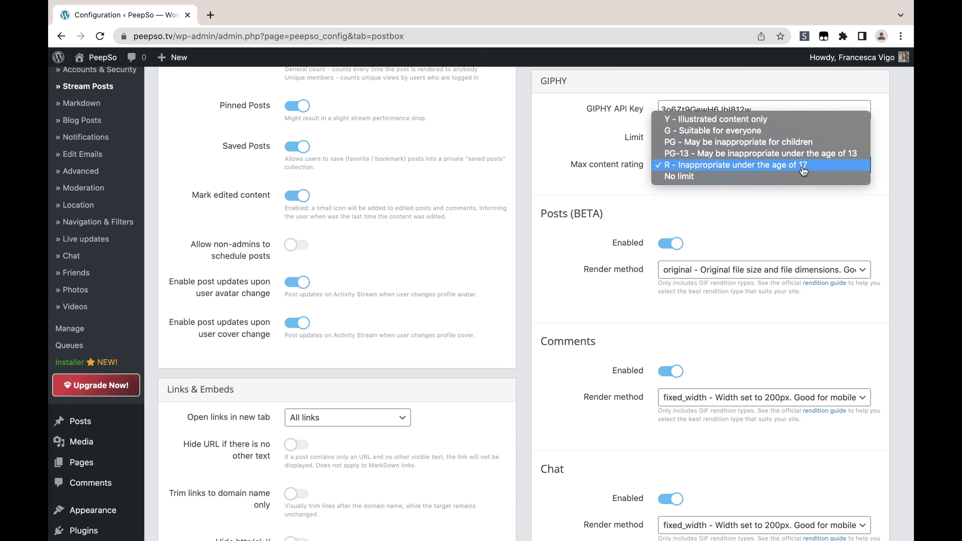
left_click(698, 178)
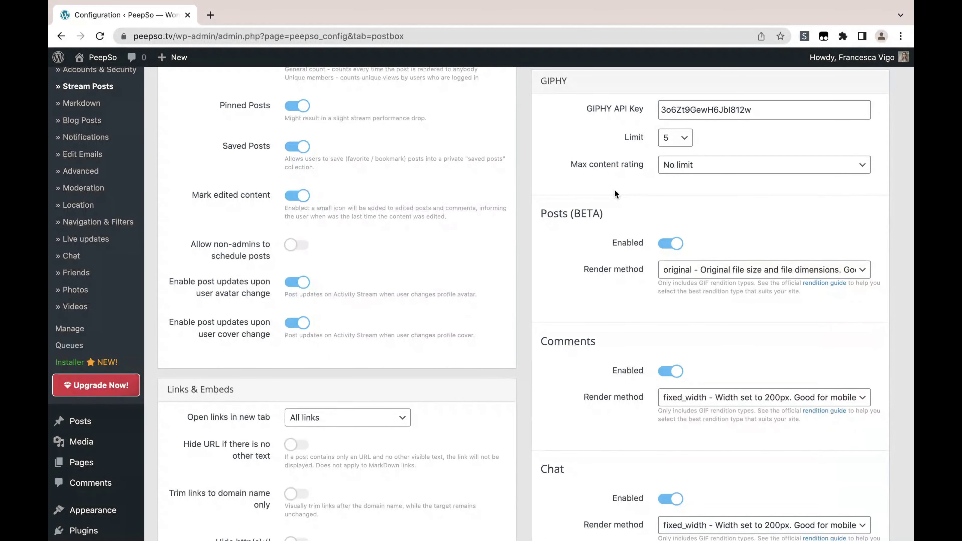
scroll(649, 208, "down", 3)
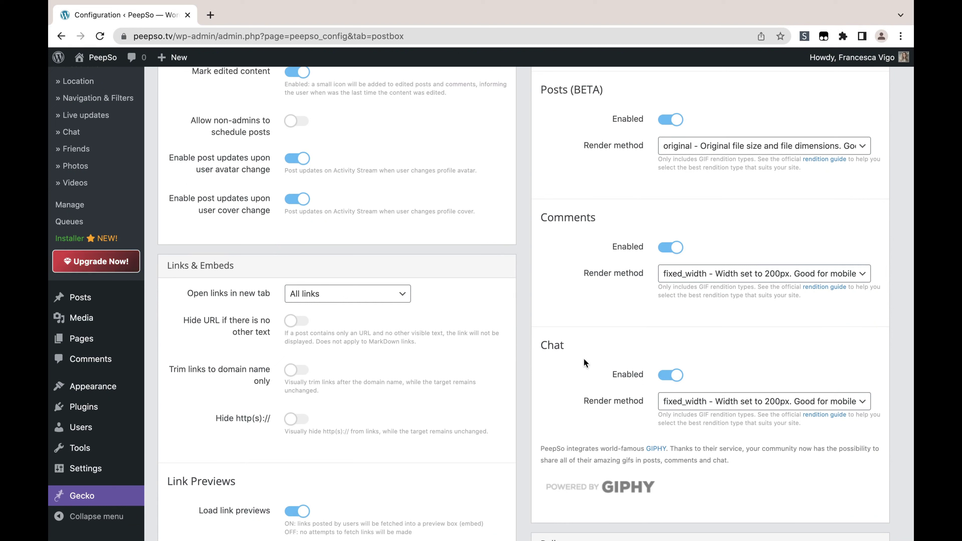
left_click(673, 376)
left_click(672, 377)
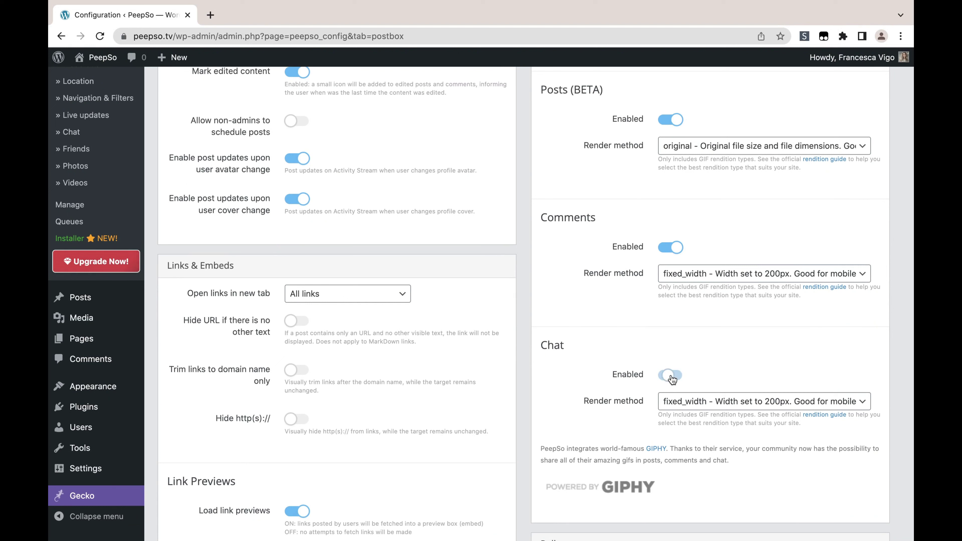
left_click(671, 376)
left_click(672, 376)
left_click(674, 377)
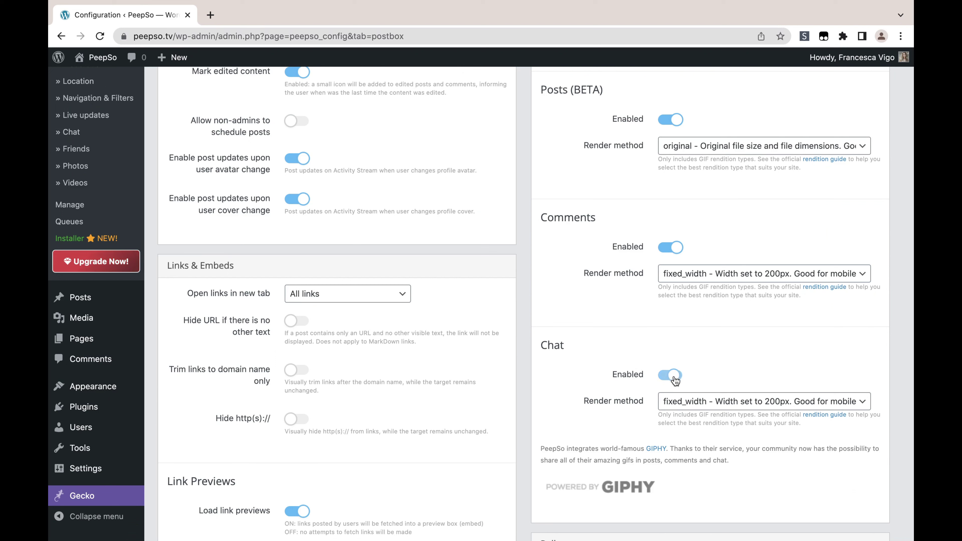
left_click(674, 377)
left_click(667, 247)
left_click(668, 249)
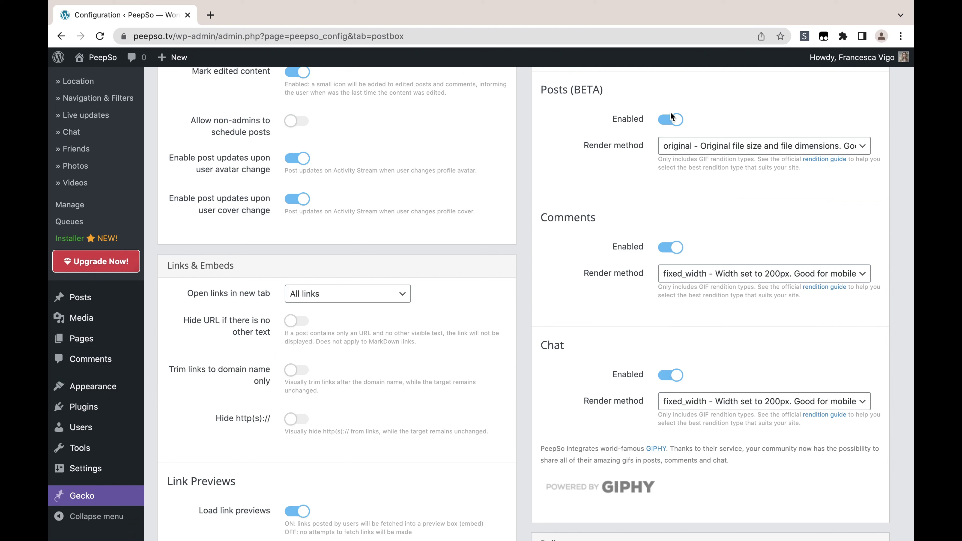
left_click(672, 119)
left_click(673, 120)
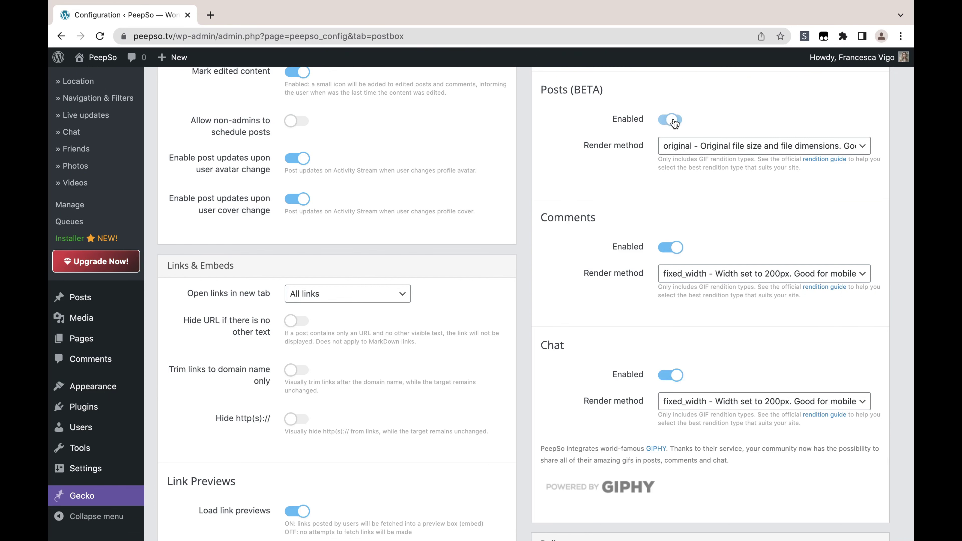
scroll(569, 193, "up", 1)
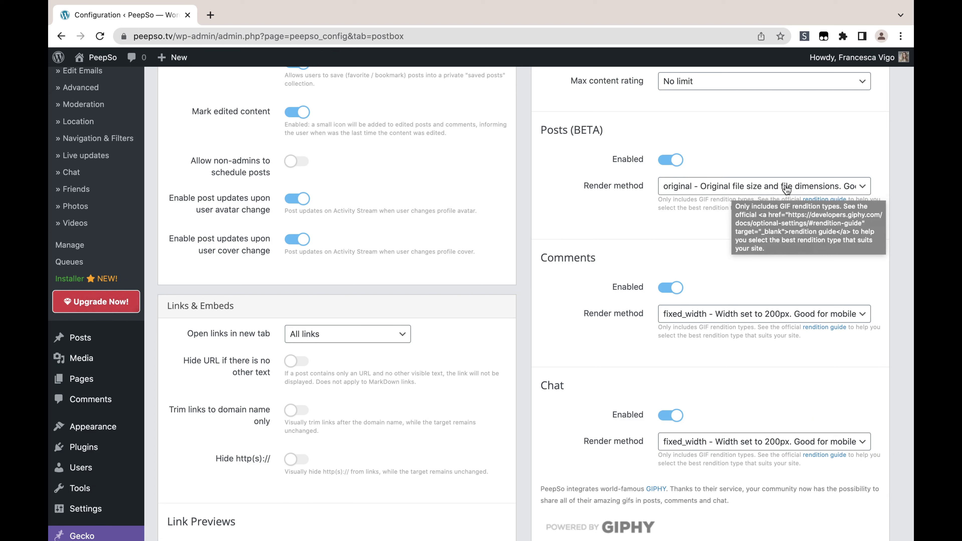
Try original_still for post GIF rendering, revert to original, then view the comment render options.
left_click(765, 187)
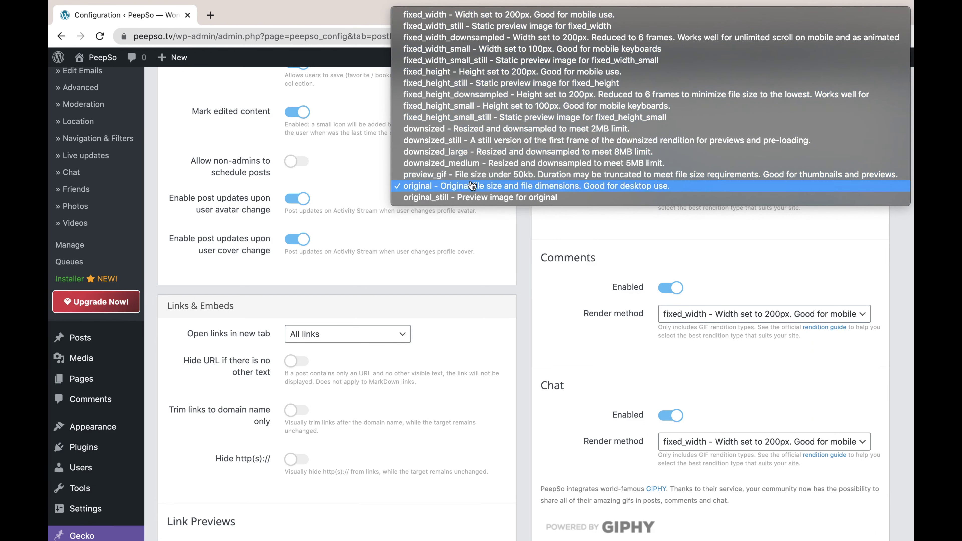
left_click(464, 203)
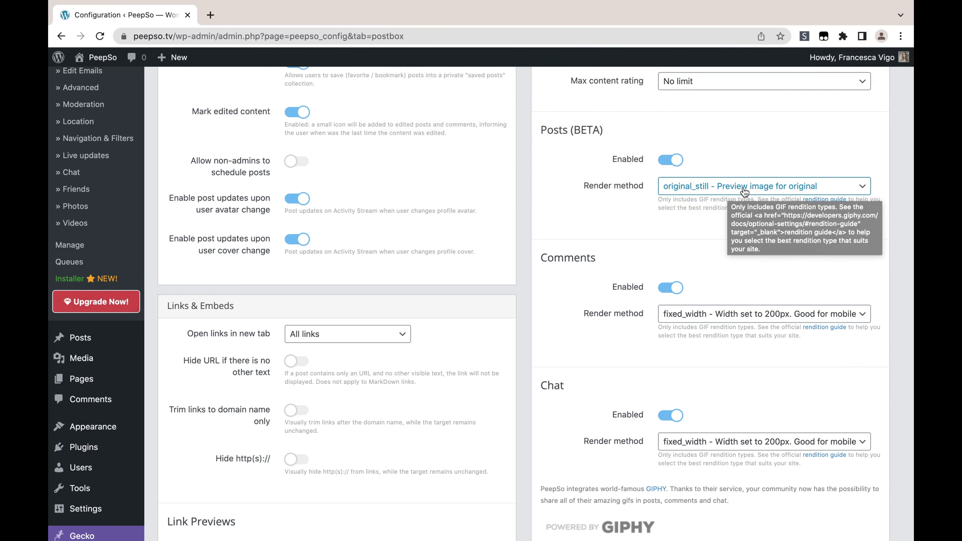
left_click(728, 194)
left_click(491, 175)
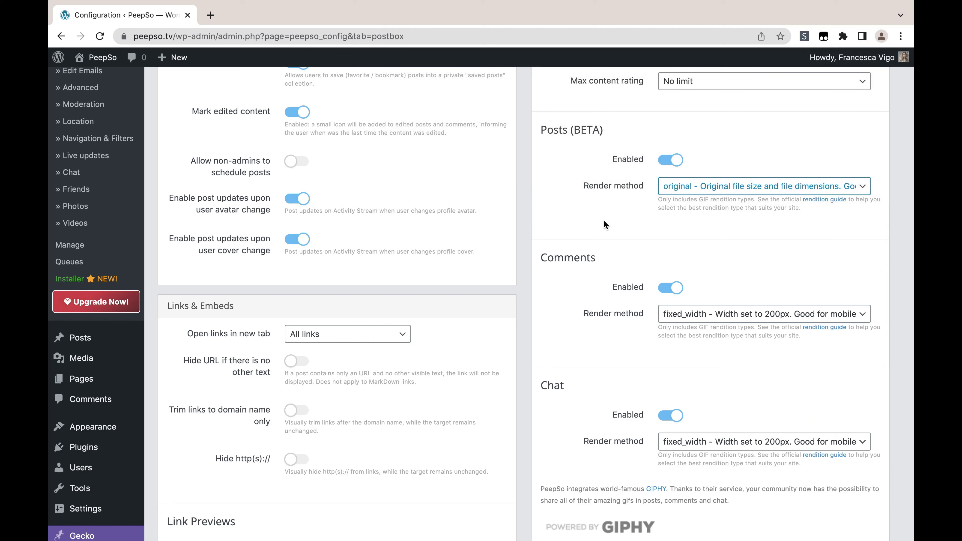
left_click(698, 314)
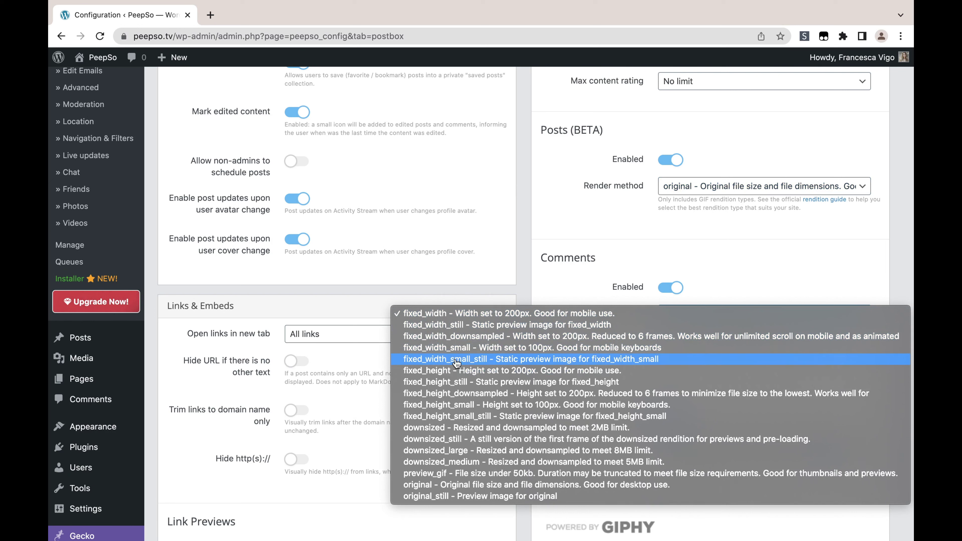
Set comment GIFs to render as fixed_height, 200px tall.
left_click(429, 373)
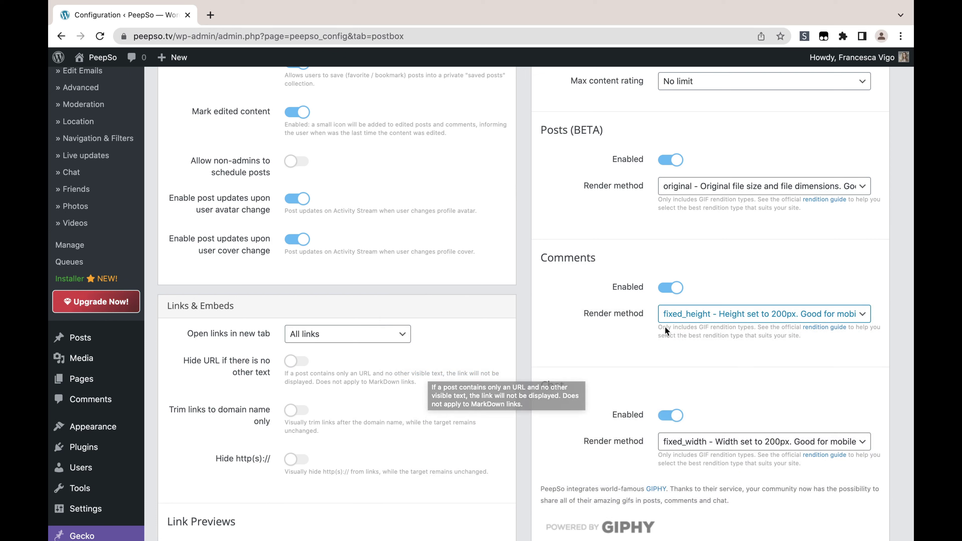
left_click(753, 316)
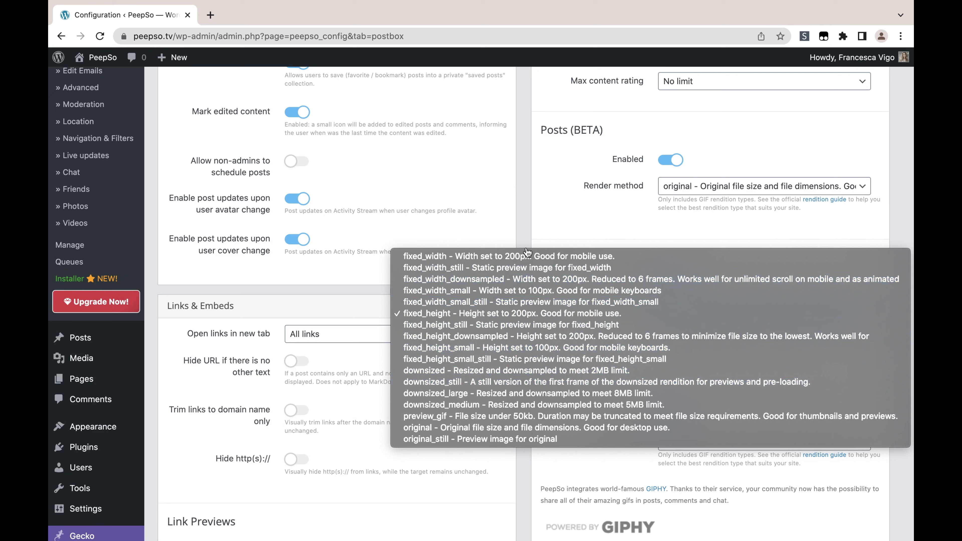
left_click(557, 229)
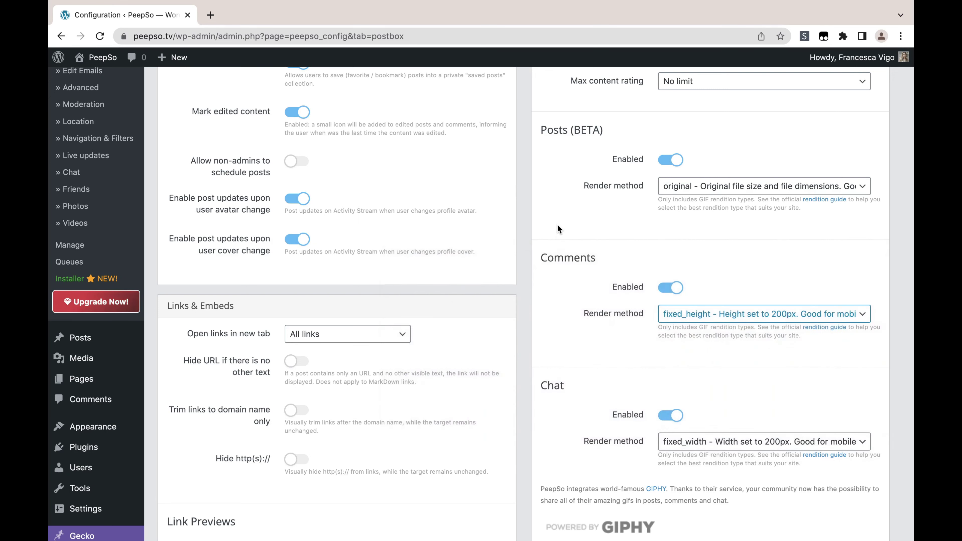